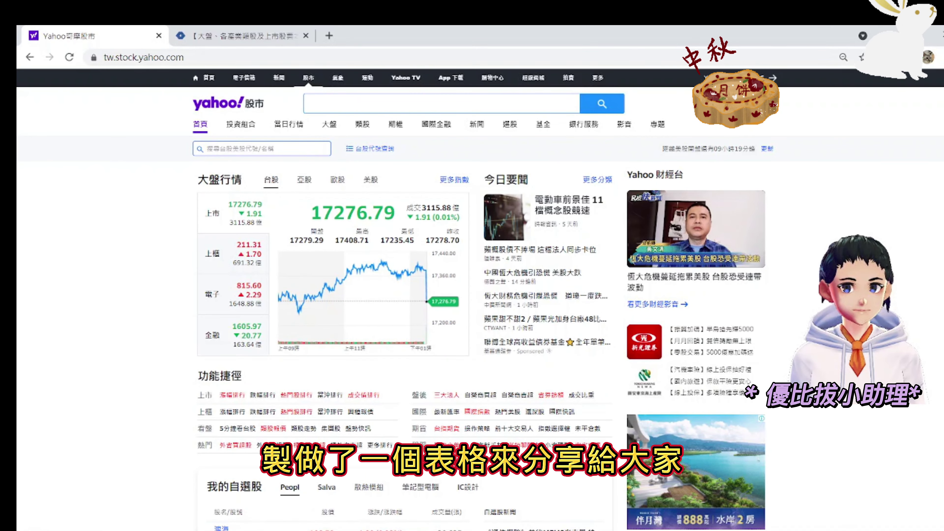
{"action": "mouse_move", "coordinate": [578, 529]}
{"action": "left_click", "coordinate": [572, 443]}
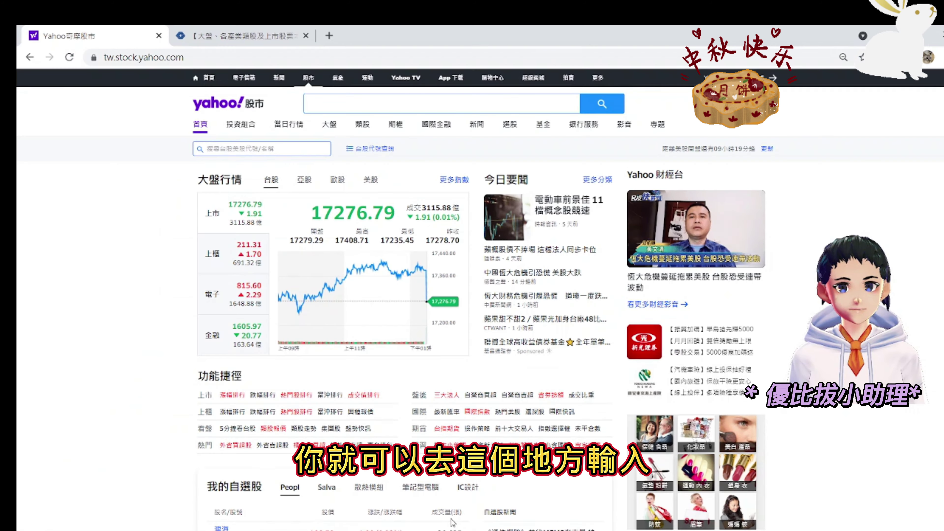
{"action": "left_click", "coordinate": [453, 522]}
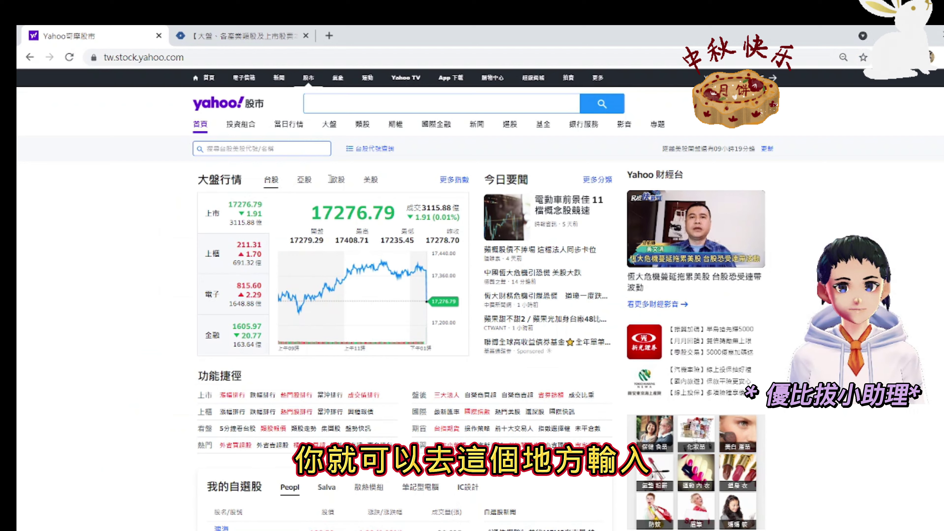
Look up stock 2317 (鴻海, 2317.TW) and view its monthly revenue table under the financials
{"action": "left_click", "coordinate": [248, 151]}
{"action": "type", "text": "2317"}
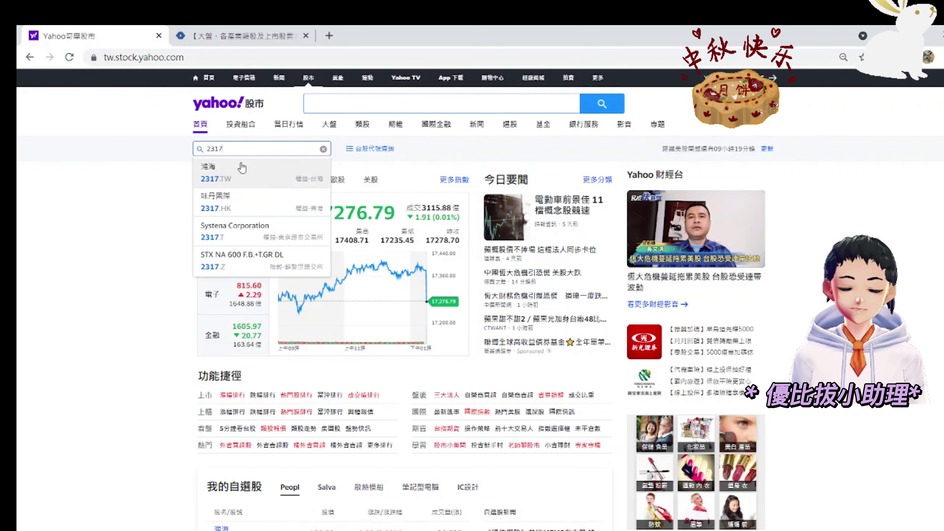
{"action": "left_click", "coordinate": [243, 171]}
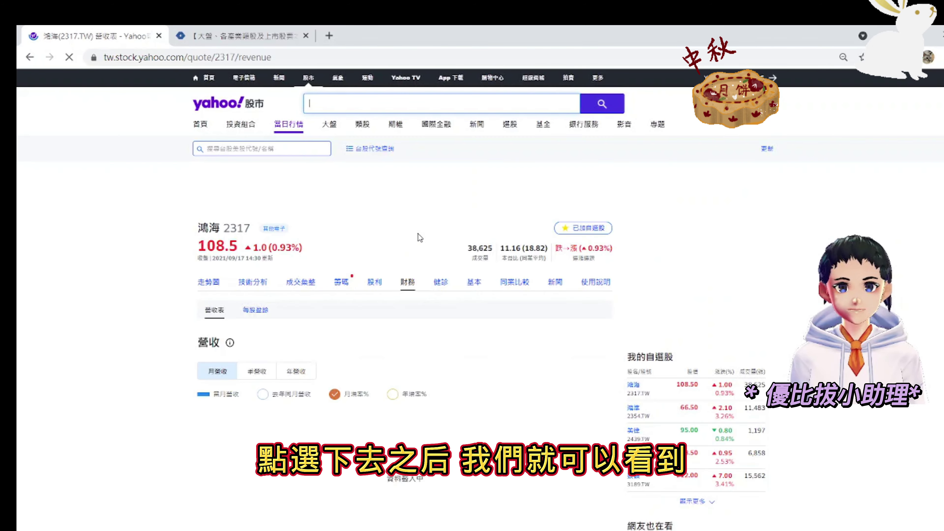
{"action": "scroll", "coordinate": [426, 249], "scroll_direction": "down", "scroll_amount": 6}
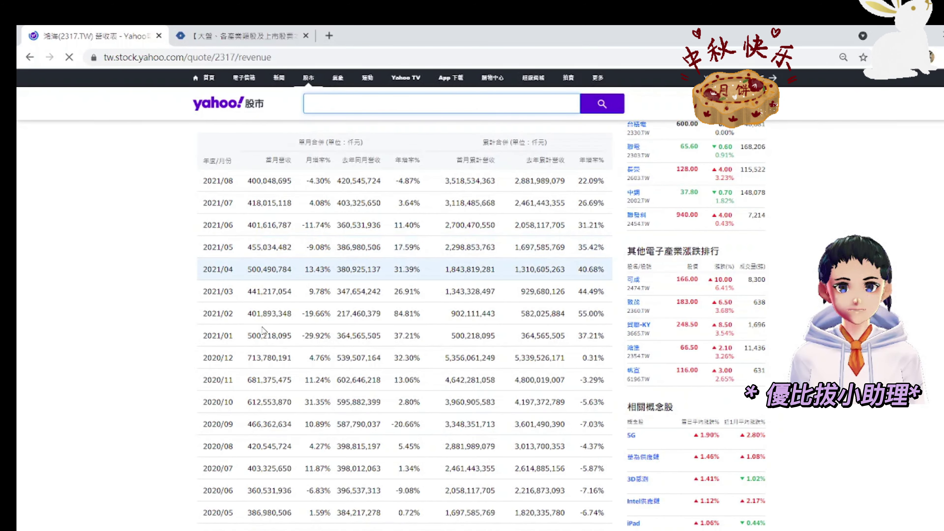
{"action": "scroll", "coordinate": [339, 323], "scroll_direction": "up", "scroll_amount": 2}
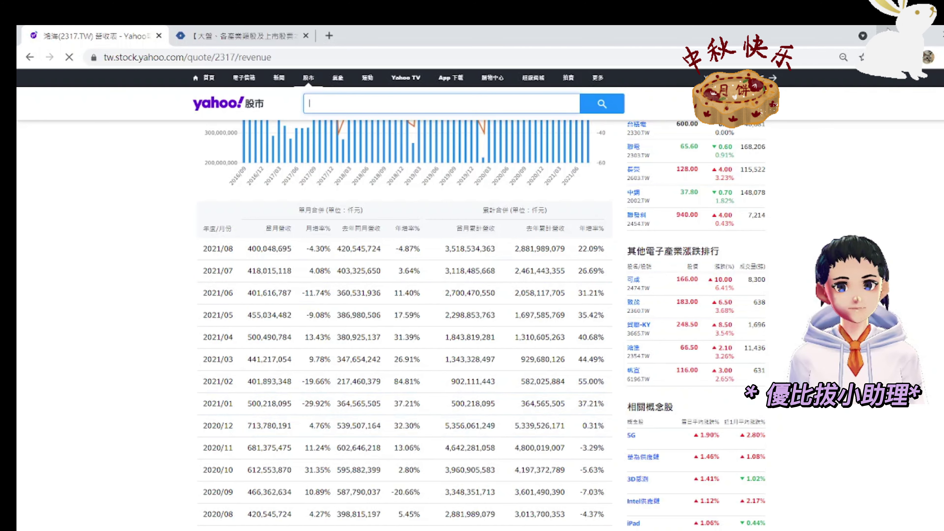
Switch to the Excel workbook 各股EPS年度預估.xlsx and examine the first- to third-quarter revenue average formulas for 2317鴻海 in B14:B16
{"action": "key", "text": "alt+Tab"}
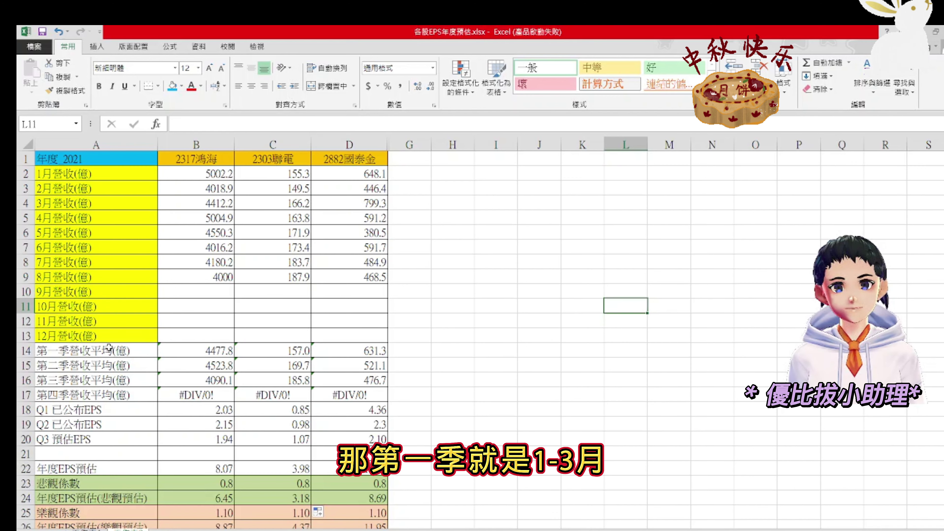
{"action": "left_click", "coordinate": [183, 354]}
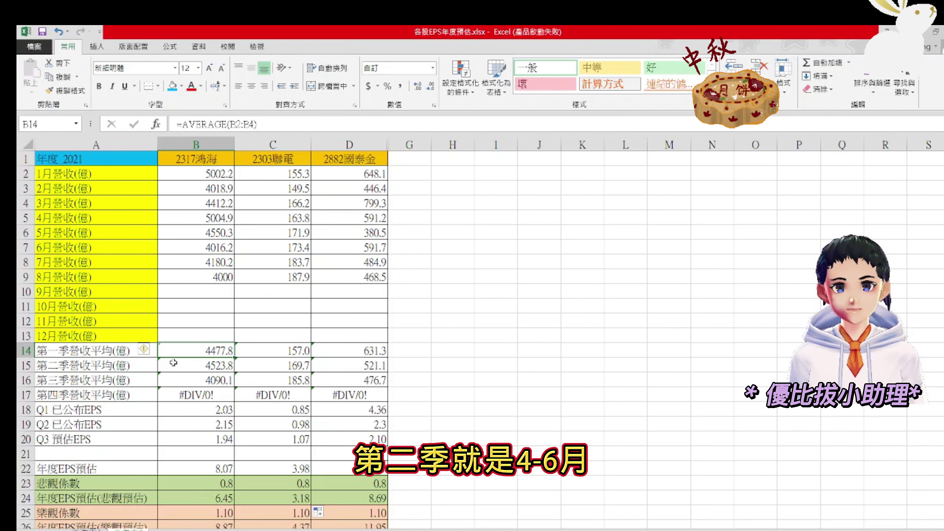
{"action": "key", "text": "Down"}
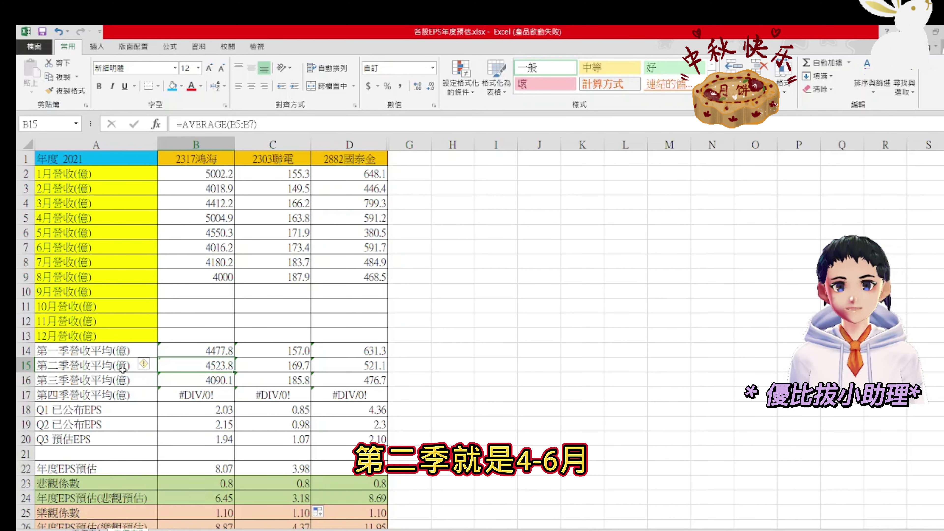
{"action": "left_click", "coordinate": [184, 385]}
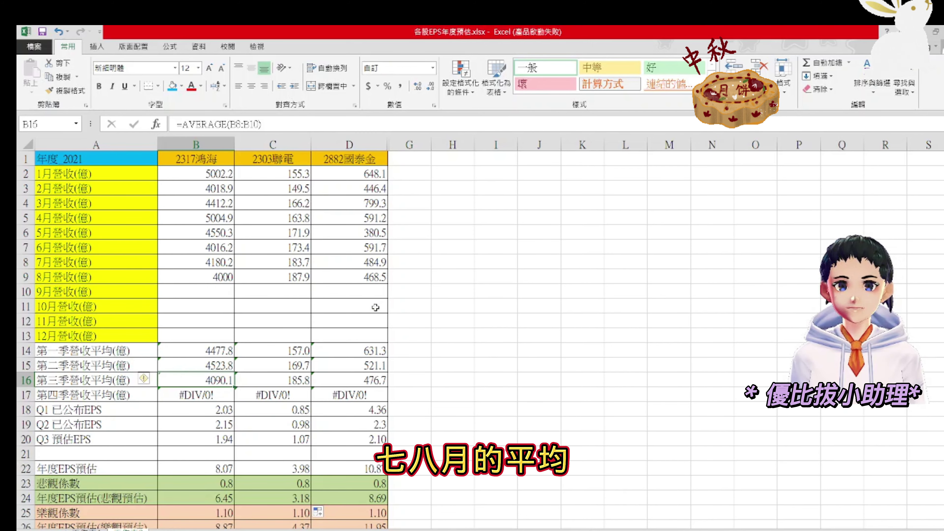
{"action": "scroll", "coordinate": [349, 325], "scroll_direction": "down", "scroll_amount": 1}
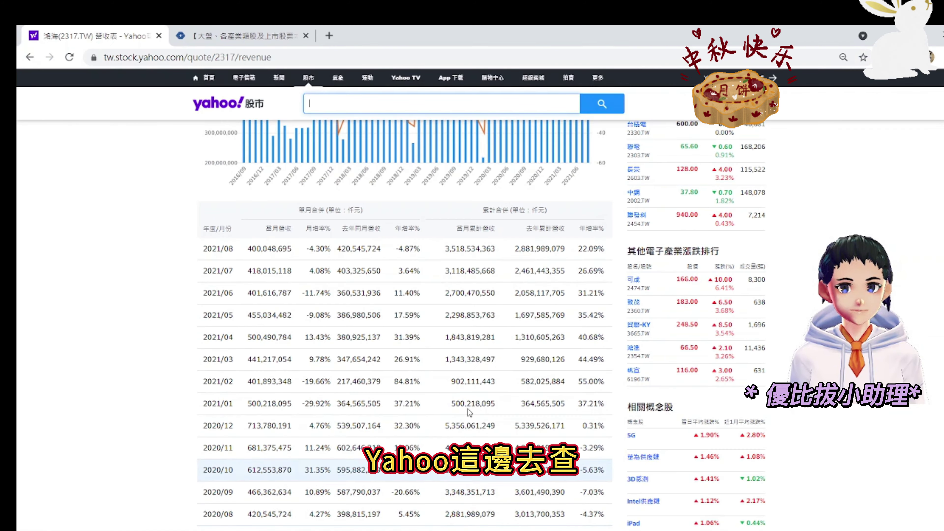
Return to Yahoo's stock site in the browser, open 鴻海's company profile (基本) and view its latest quarterly EPS figures
{"action": "scroll", "coordinate": [438, 238], "scroll_direction": "up", "scroll_amount": 6}
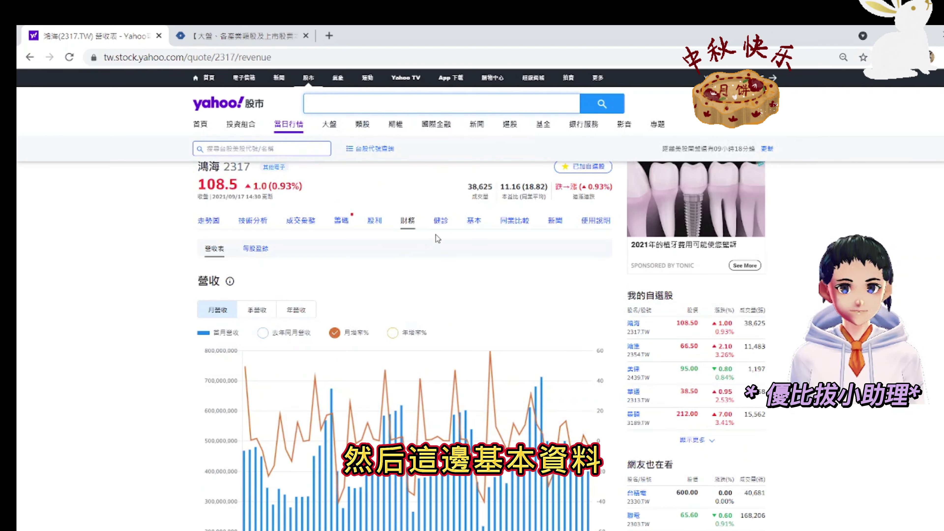
{"action": "left_click", "coordinate": [471, 222]}
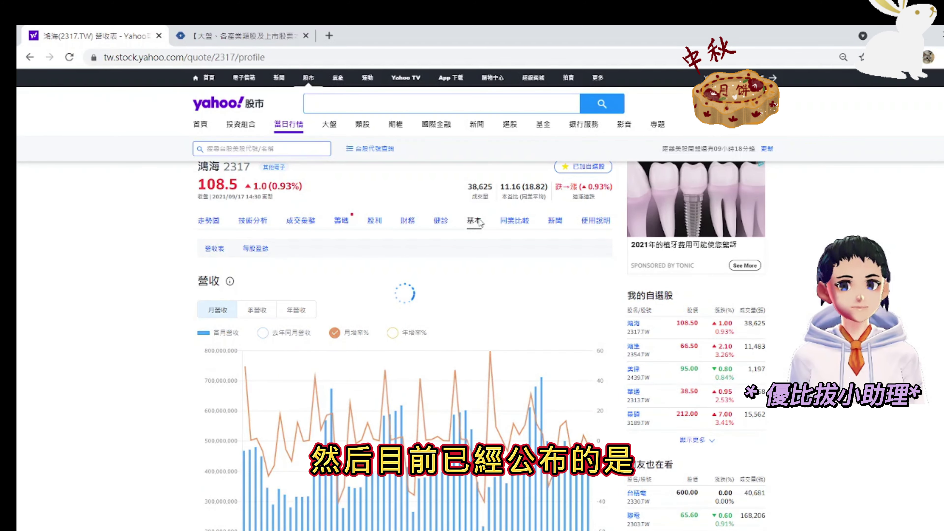
{"action": "scroll", "coordinate": [372, 368], "scroll_direction": "down", "scroll_amount": 10}
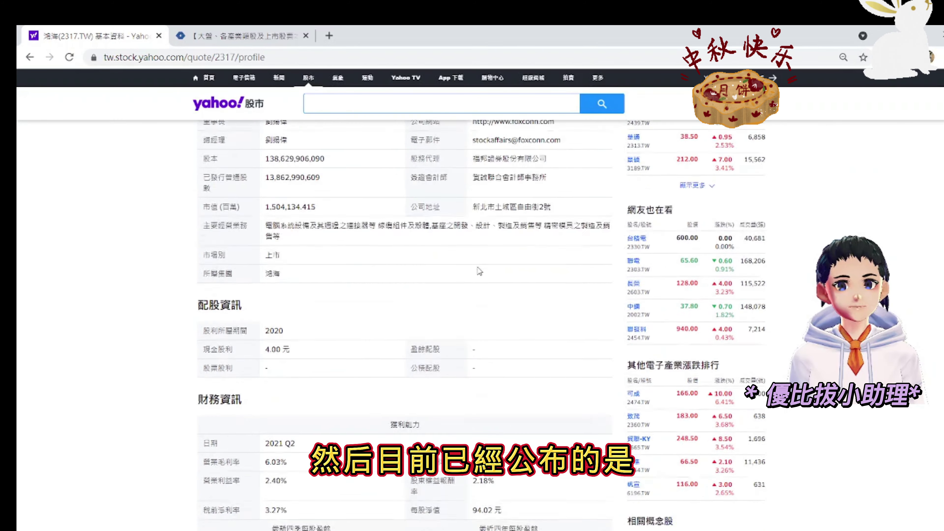
{"action": "scroll", "coordinate": [371, 367], "scroll_direction": "down", "scroll_amount": 5}
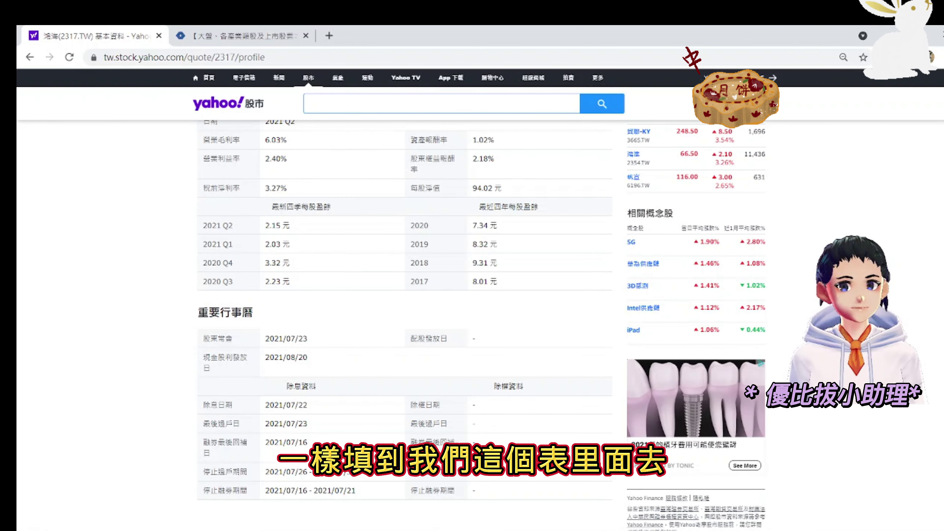
Switch back to the Excel workbook and examine 2317鴻海's Q3 estimated EPS formula in B20 and the Q2 published EPS it uses
{"action": "left_click", "coordinate": [548, 495]}
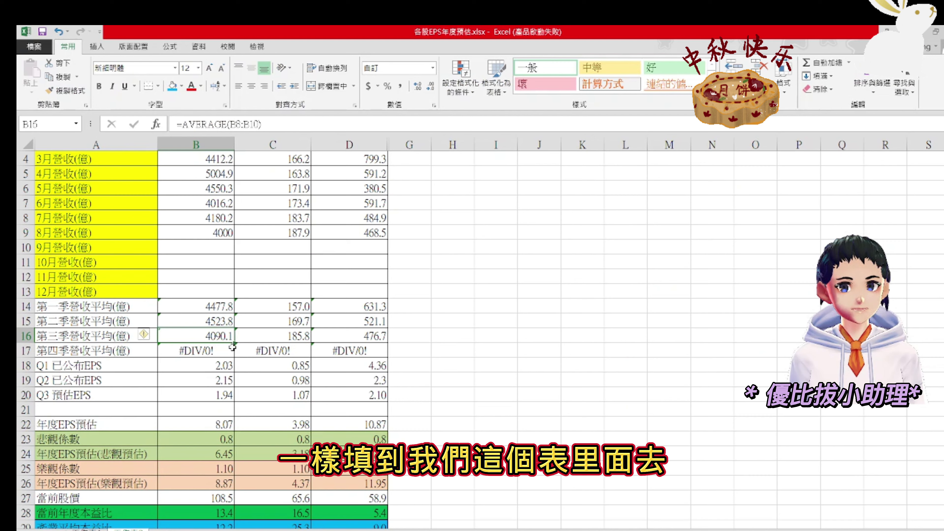
{"action": "left_click", "coordinate": [221, 394]}
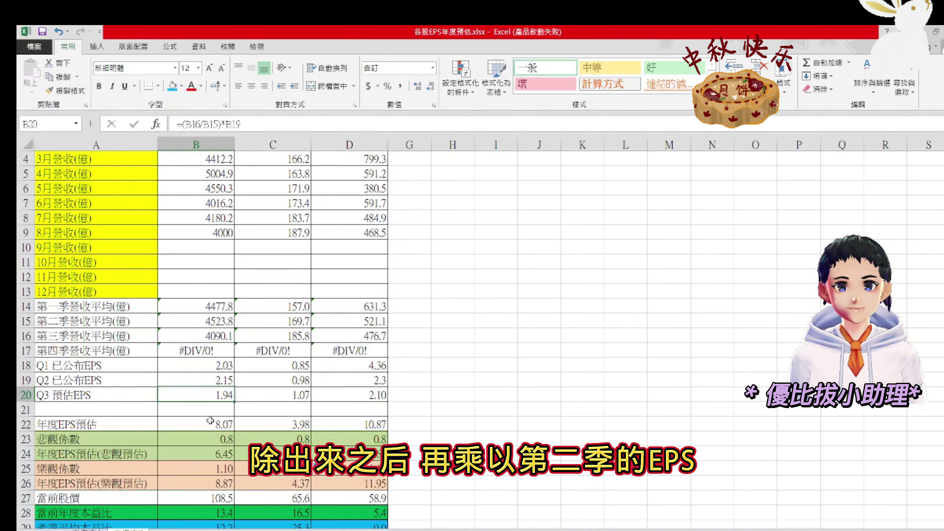
{"action": "left_click", "coordinate": [208, 379]}
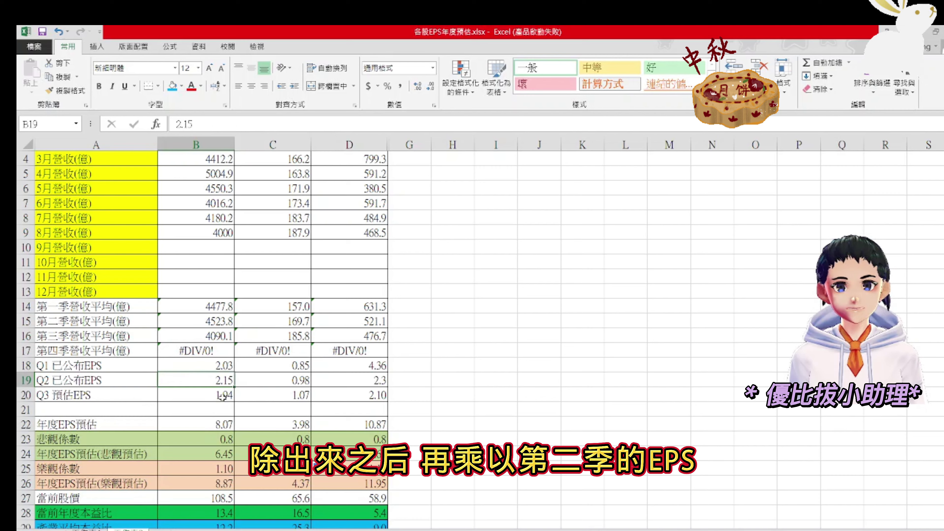
{"action": "left_click", "coordinate": [222, 395]}
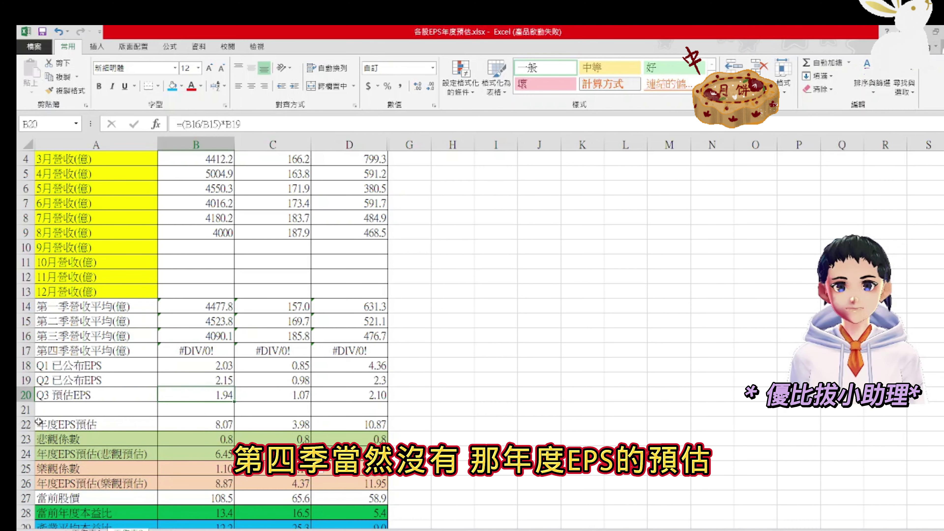
Examine the annual EPS estimate formulas (年度EPS預估) for all three stocks in B22:D22
{"action": "left_click", "coordinate": [216, 424]}
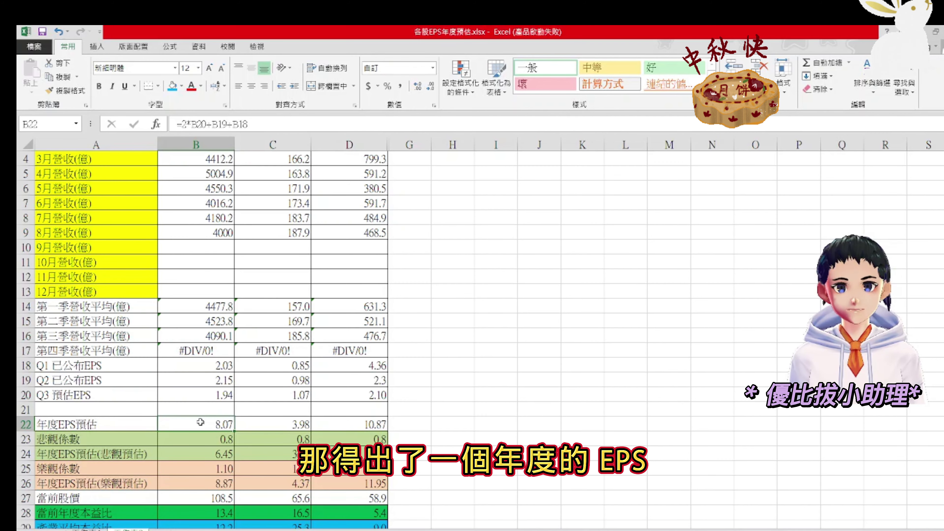
{"action": "left_click", "coordinate": [354, 424]}
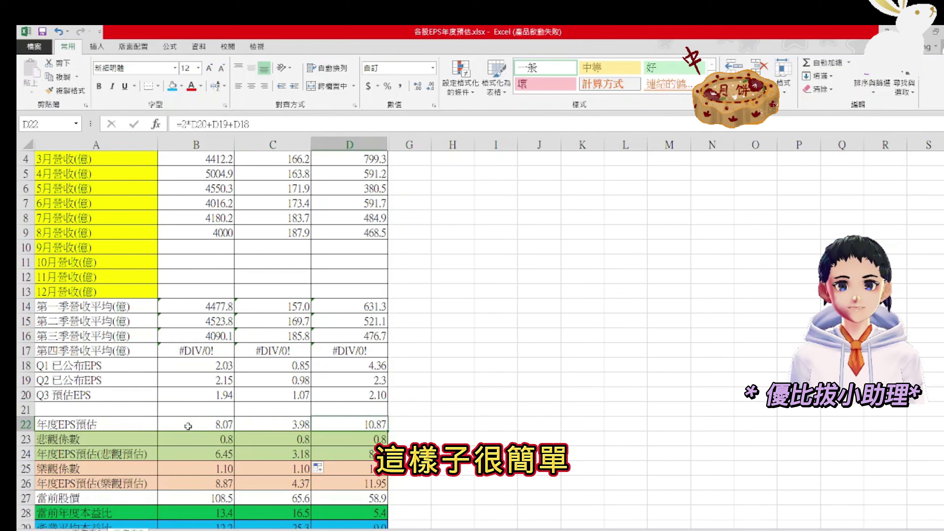
{"action": "left_click_drag", "start_coordinate": [188, 425], "coordinate": [353, 424]}
{"action": "scroll", "coordinate": [538, 227], "scroll_direction": "down", "scroll_amount": 1}
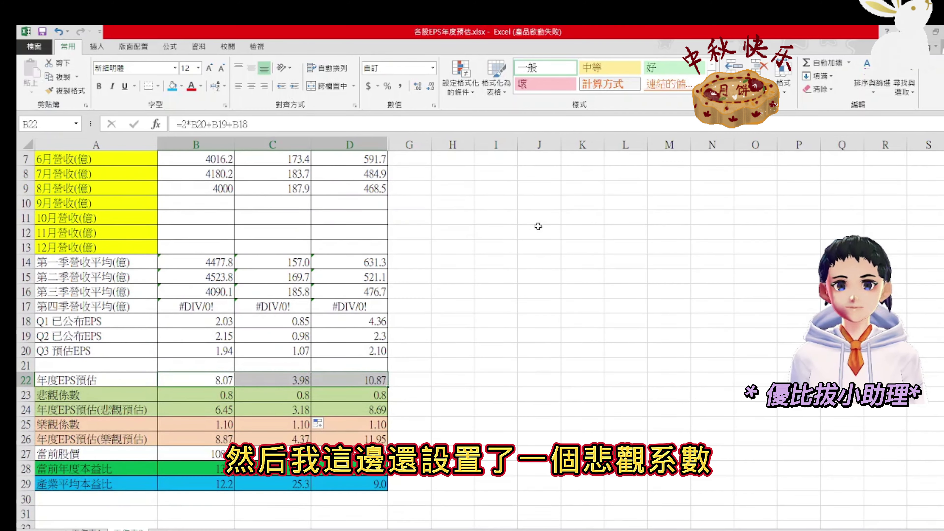
Examine 2317鴻海's pessimistic and optimistic coefficients and the annual EPS estimate formulas based on them in B24 and B26
{"action": "left_click", "coordinate": [191, 392]}
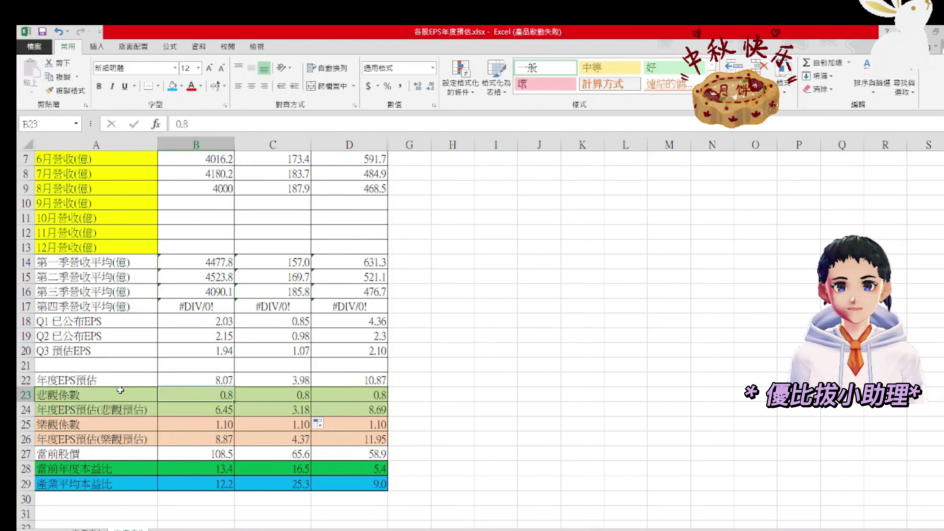
{"action": "left_click", "coordinate": [112, 424]}
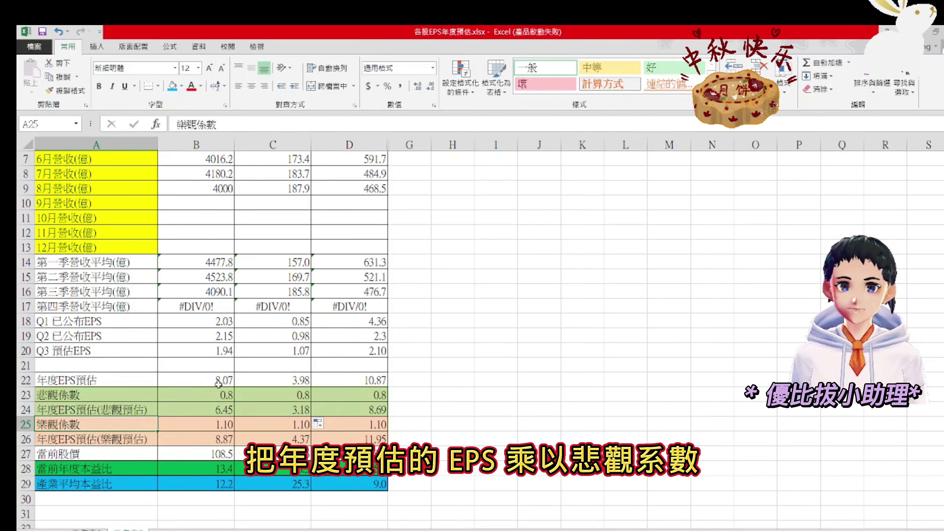
{"action": "left_click", "coordinate": [224, 408]}
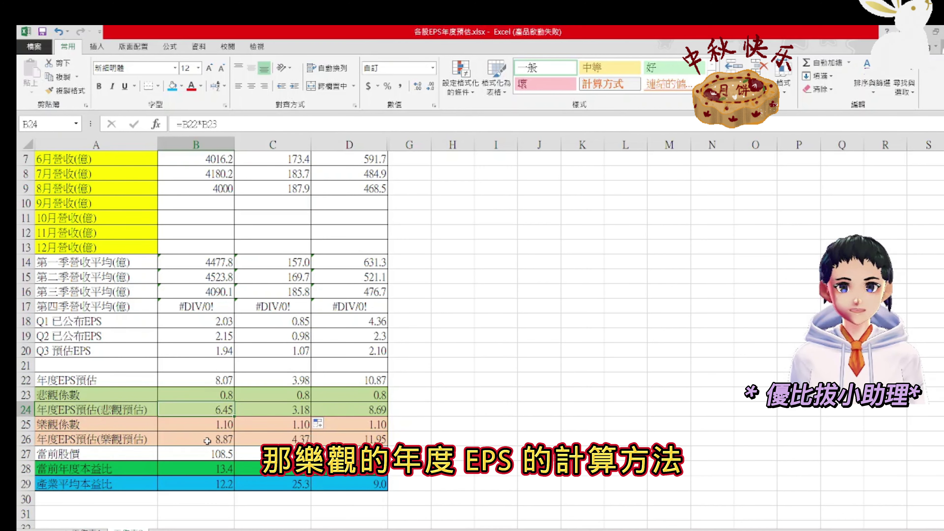
{"action": "left_click", "coordinate": [219, 378]}
{"action": "left_click", "coordinate": [227, 432]}
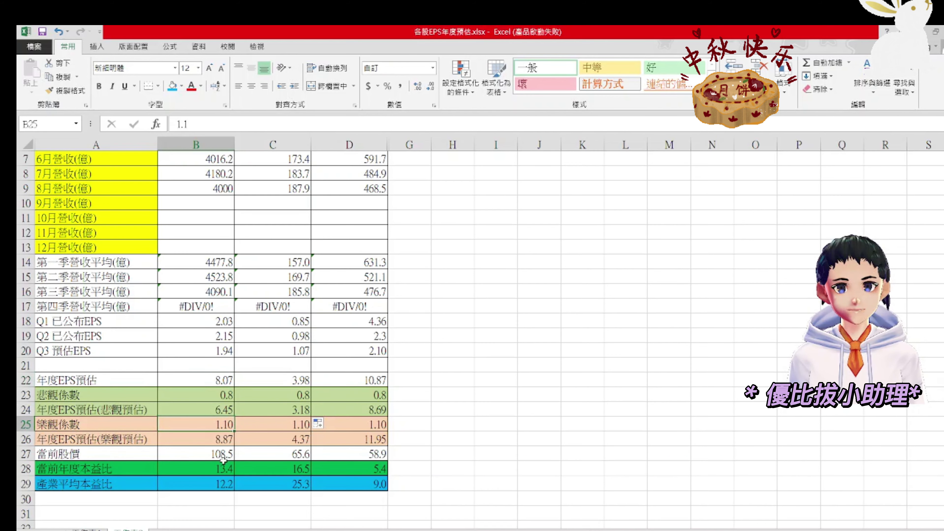
{"action": "left_click", "coordinate": [228, 461]}
{"action": "left_click", "coordinate": [225, 438]}
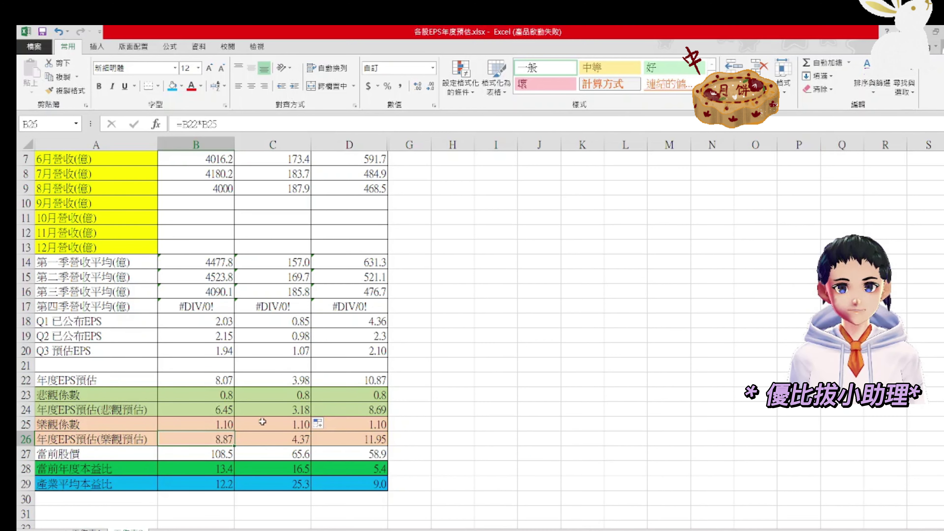
Review the current stock prices in B27:D27 and how the current annual P/E ratios in B28:D28 derive from the annual EPS estimate
{"action": "left_click_drag", "start_coordinate": [215, 454], "coordinate": [349, 454]}
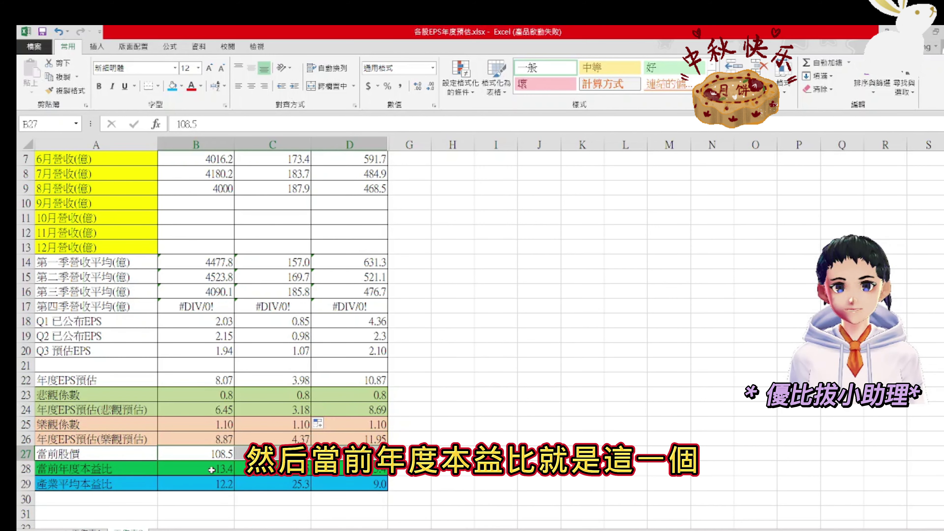
{"action": "left_click", "coordinate": [218, 457]}
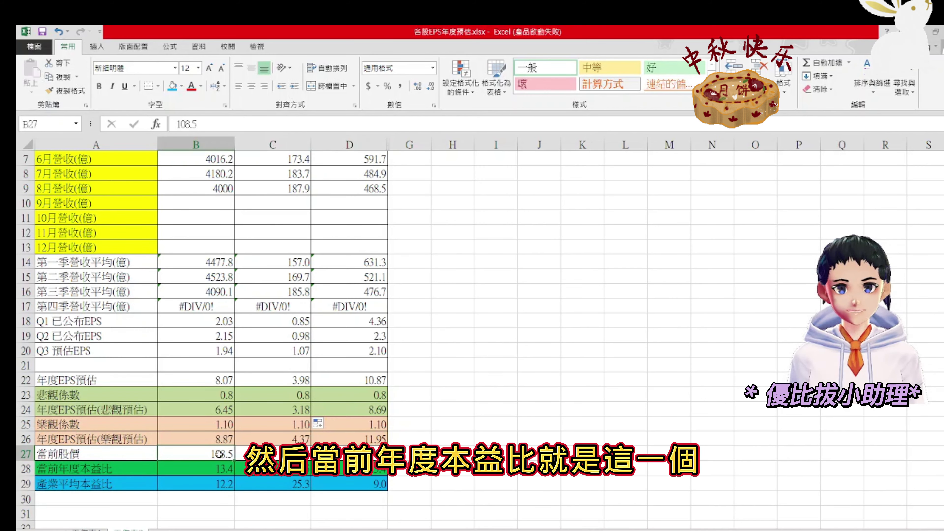
{"action": "left_click", "coordinate": [227, 380]}
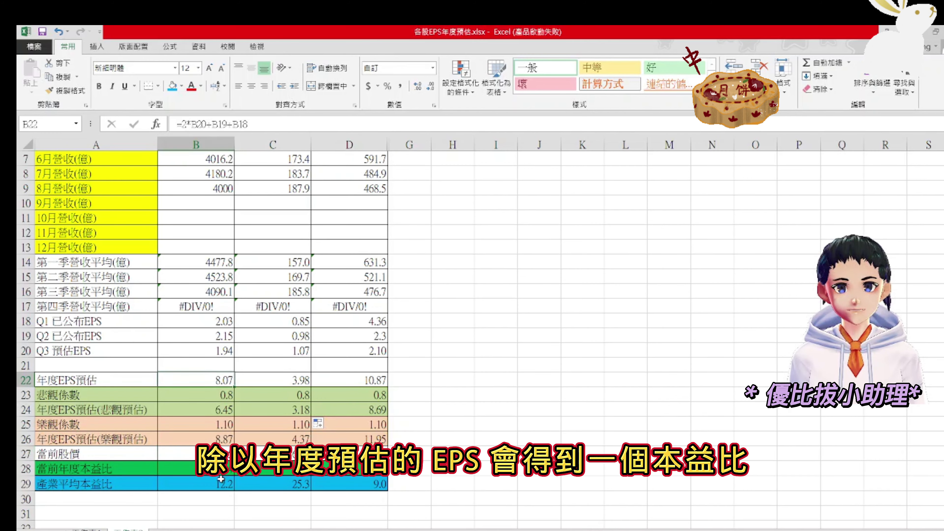
{"action": "left_click_drag", "start_coordinate": [221, 470], "coordinate": [350, 468]}
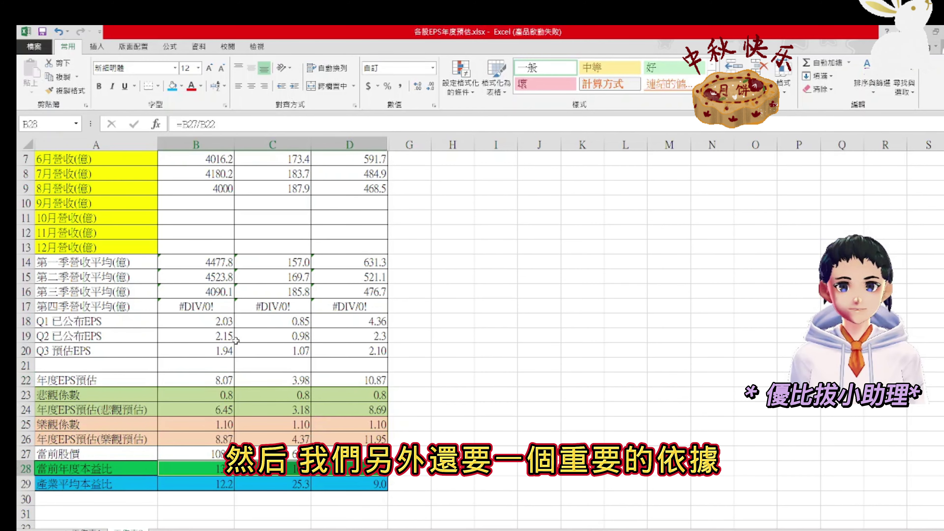
Examine the industry average P/E ratio (產業平均本益比) for 2317鴻海 in B29 and check which stock the column covers
{"action": "scroll", "coordinate": [235, 340], "scroll_direction": "down", "scroll_amount": 1}
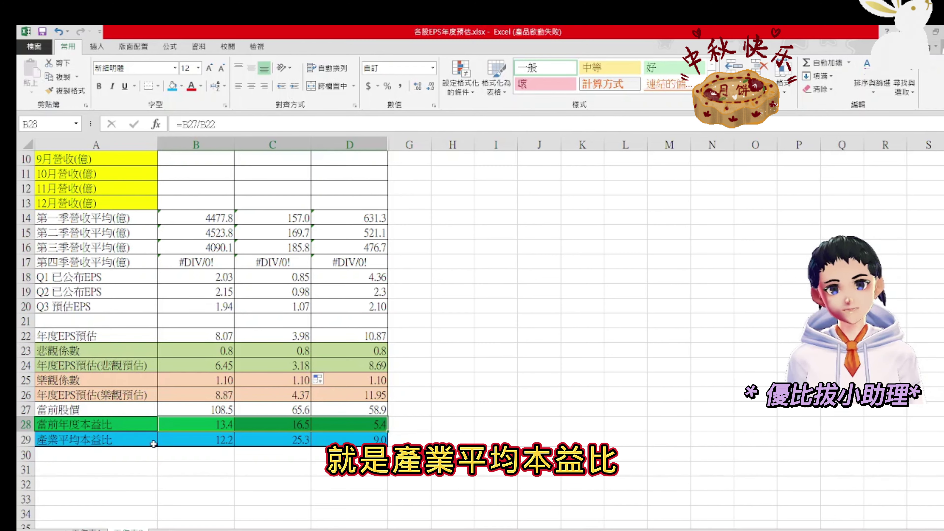
{"action": "left_click", "coordinate": [205, 440]}
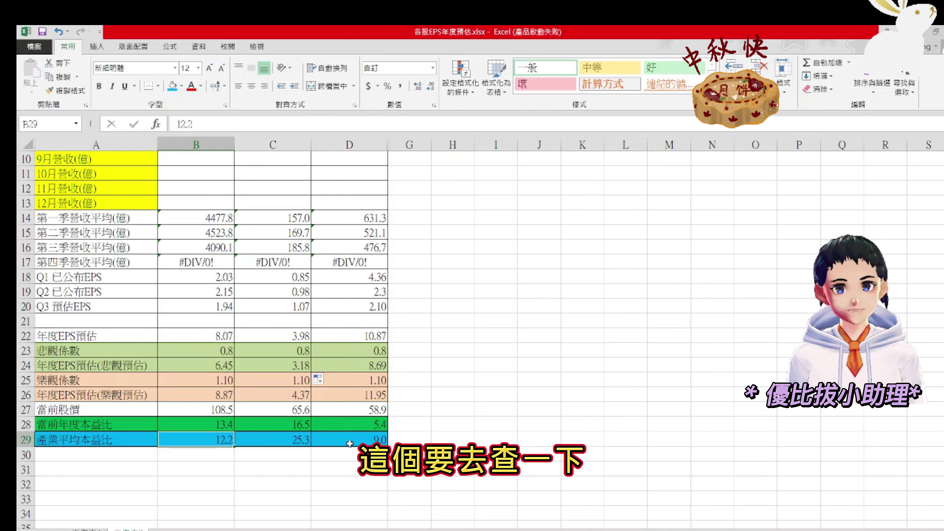
{"action": "scroll", "coordinate": [185, 394], "scroll_direction": "up", "scroll_amount": 3}
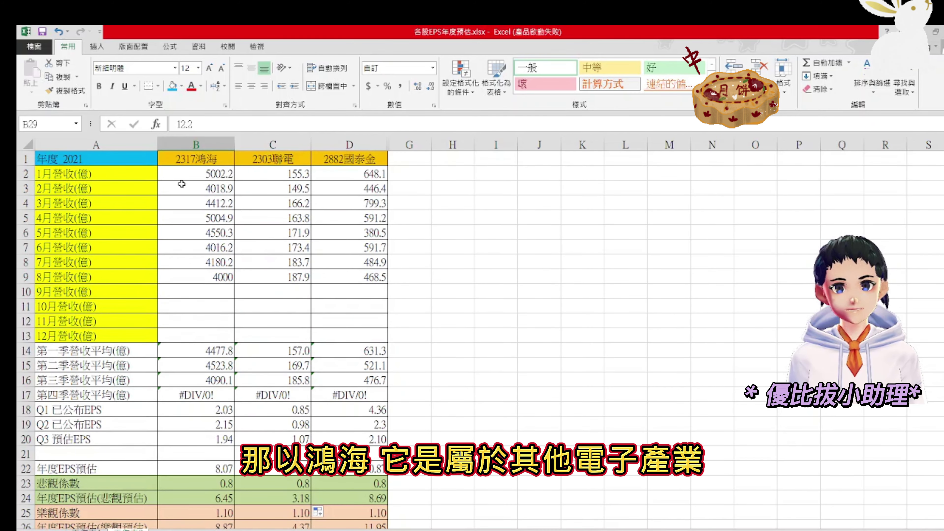
{"action": "scroll", "coordinate": [206, 238], "scroll_direction": "down", "scroll_amount": 5}
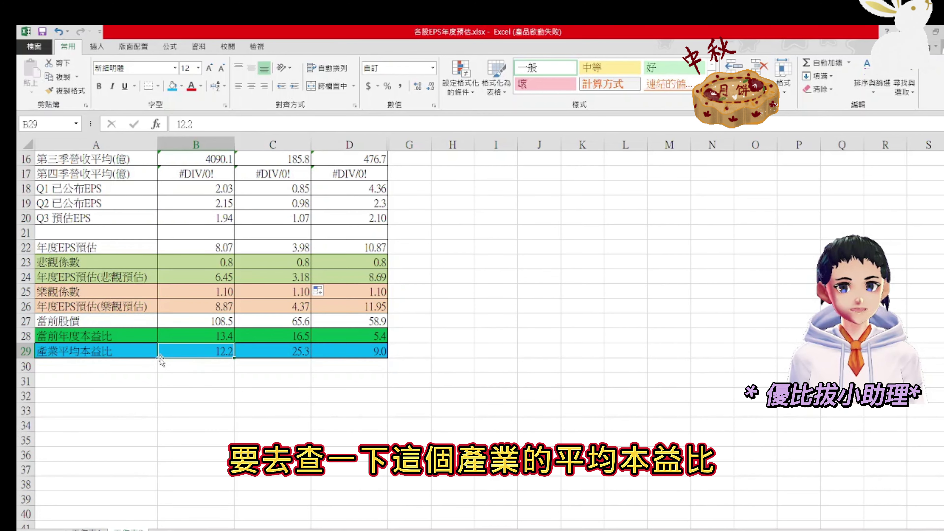
Switch to the browser and show the Taiwan Stock Exchange monthly reports on P/E ratio, yield and price-to-book ratio by industry
{"action": "scroll", "coordinate": [232, 390], "scroll_direction": "up", "scroll_amount": 2}
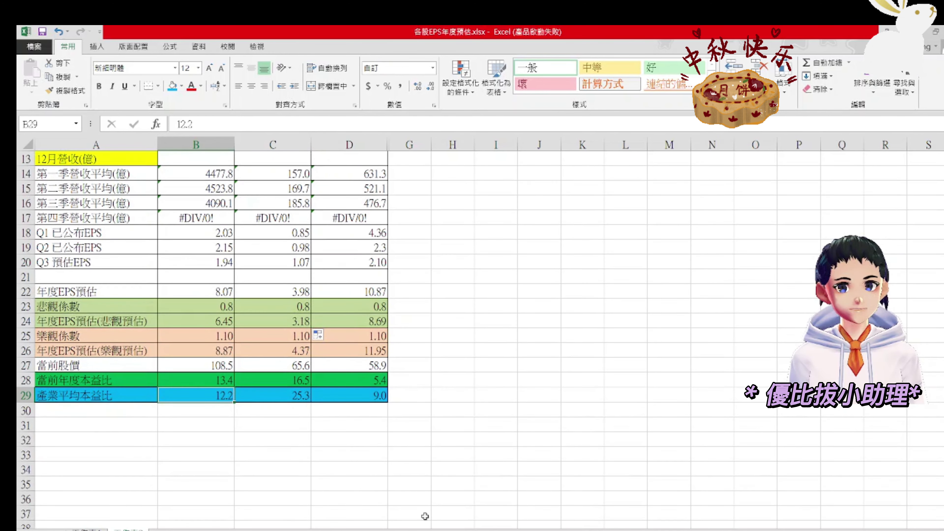
{"action": "key", "text": "alt+Tab"}
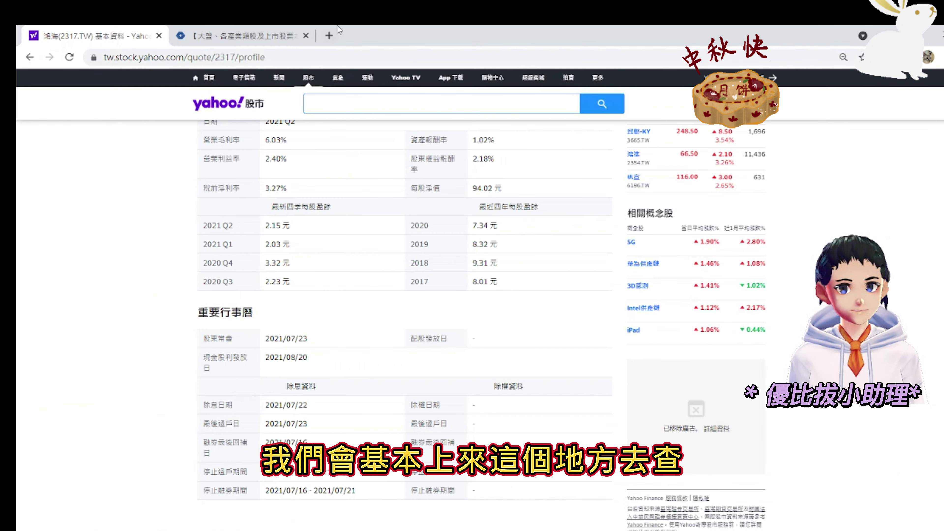
{"action": "left_click", "coordinate": [238, 35]}
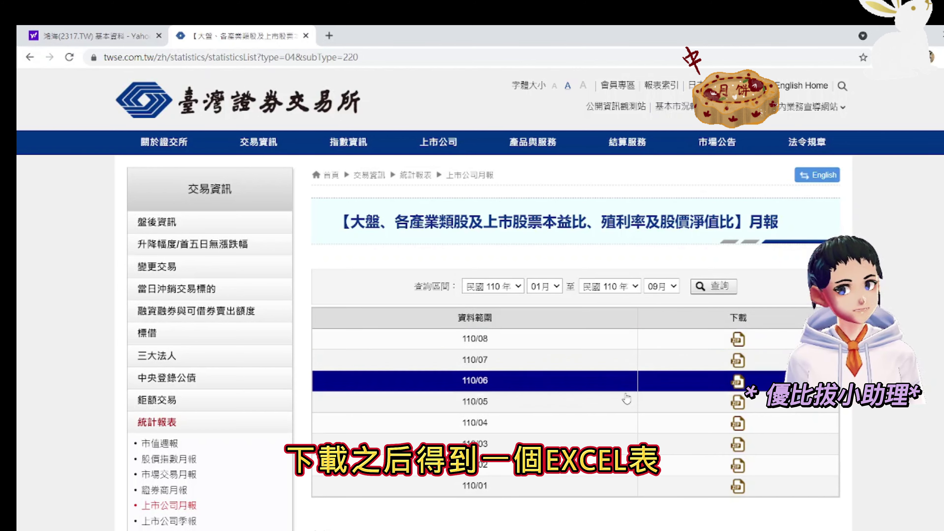
Switch to the downloaded report 16202108.xls in Excel and look up the P/E ratios of 其他電子類, 半導體類 and 金融保險類
{"action": "mouse_move", "coordinate": [577, 530]}
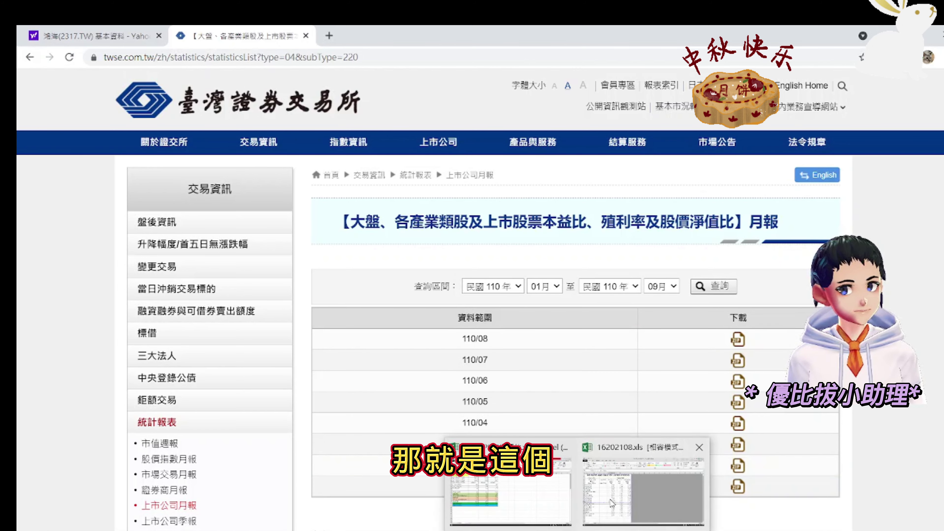
{"action": "left_click", "coordinate": [609, 507]}
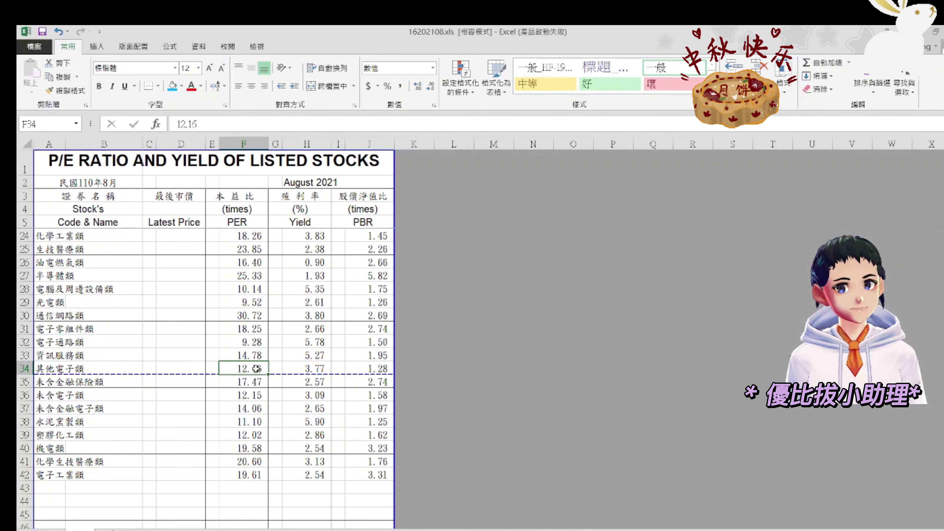
{"action": "scroll", "coordinate": [264, 377], "scroll_direction": "up", "scroll_amount": 4}
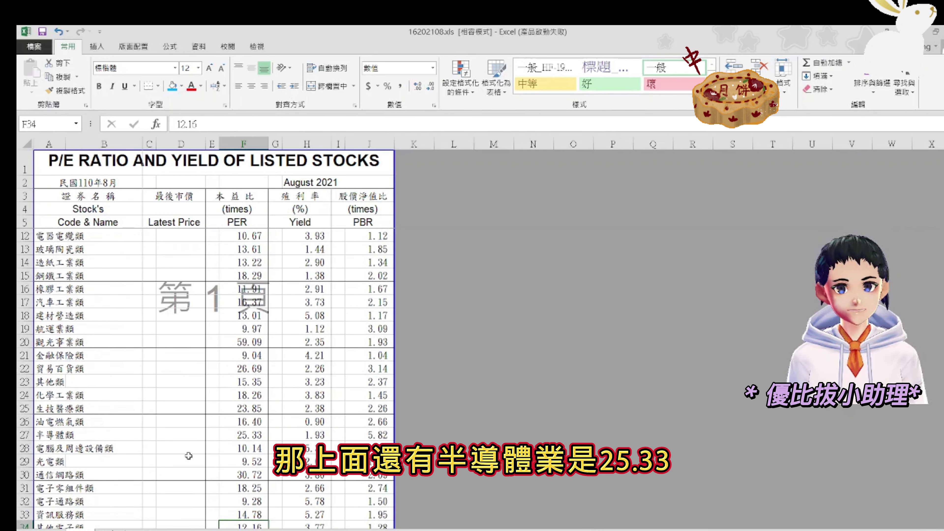
{"action": "scroll", "coordinate": [254, 393], "scroll_direction": "up", "scroll_amount": 1}
{"action": "scroll", "coordinate": [254, 393], "scroll_direction": "up", "scroll_amount": 2}
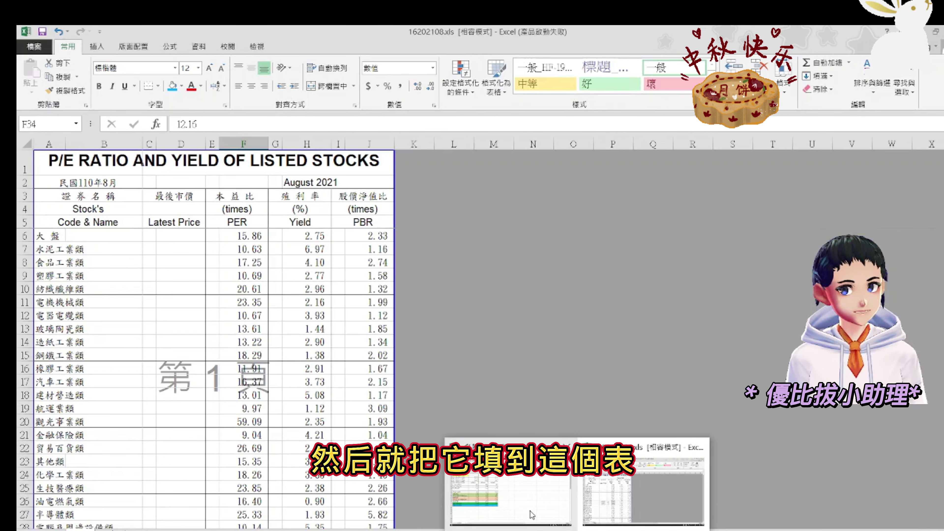
Return to 各股EPS年度預估.xlsx and compare the stocks' current annual P/E ratios in row 28 with the industry averages in row 29
{"action": "left_click", "coordinate": [511, 509]}
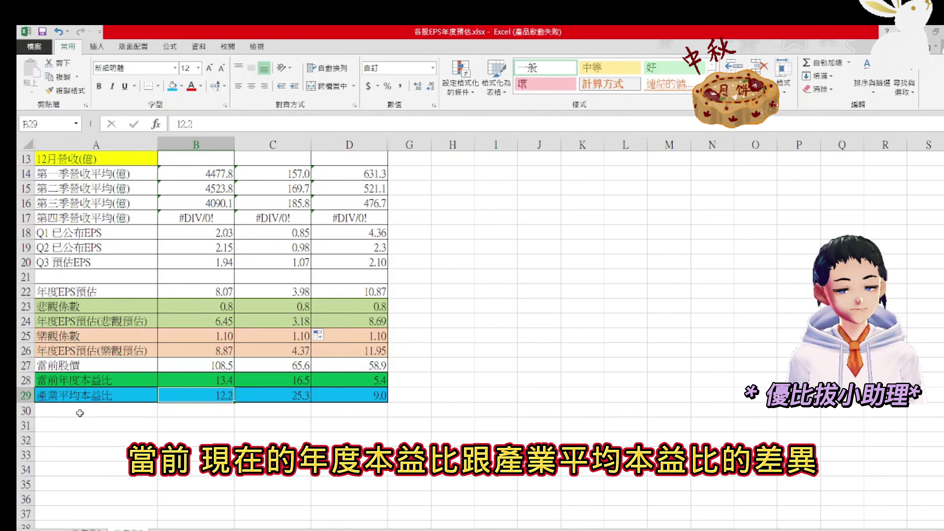
{"action": "scroll", "coordinate": [393, 397], "scroll_direction": "up", "scroll_amount": 1}
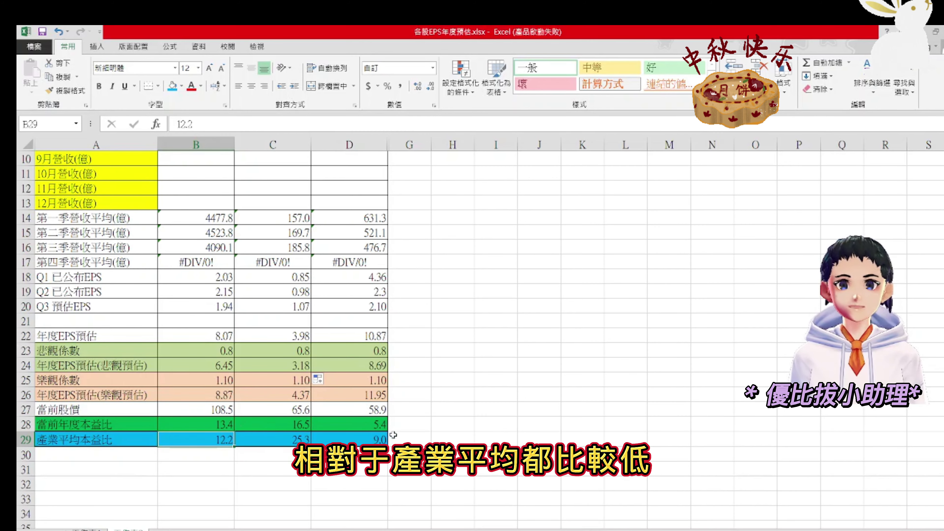
{"action": "scroll", "coordinate": [393, 434], "scroll_direction": "up", "scroll_amount": 2}
{"action": "scroll", "coordinate": [393, 435], "scroll_direction": "down", "scroll_amount": 1}
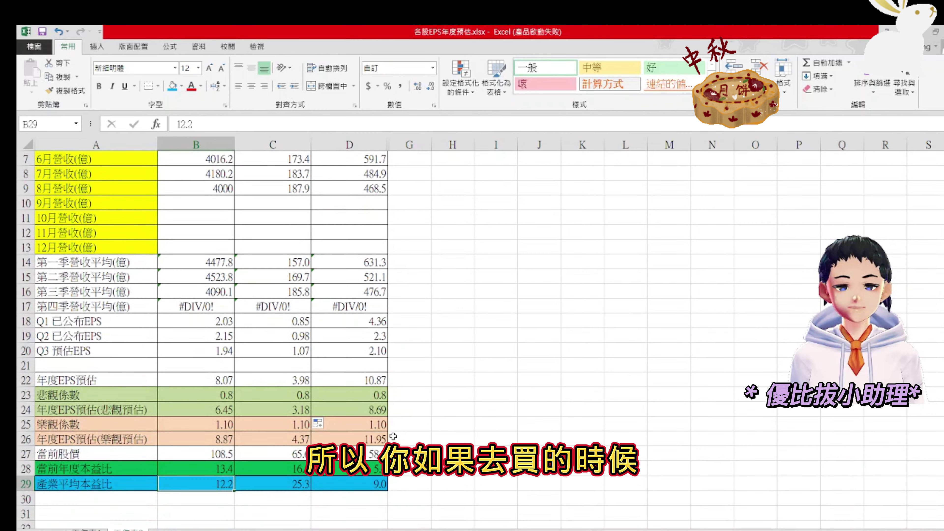
{"action": "scroll", "coordinate": [393, 436], "scroll_direction": "up", "scroll_amount": 2}
{"action": "scroll", "coordinate": [393, 436], "scroll_direction": "down", "scroll_amount": 2}
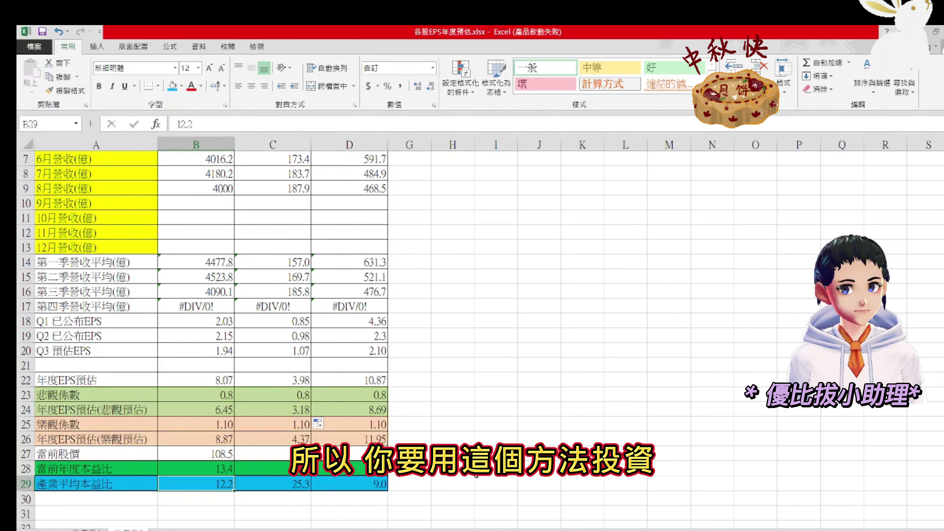
{"action": "left_click", "coordinate": [477, 472]}
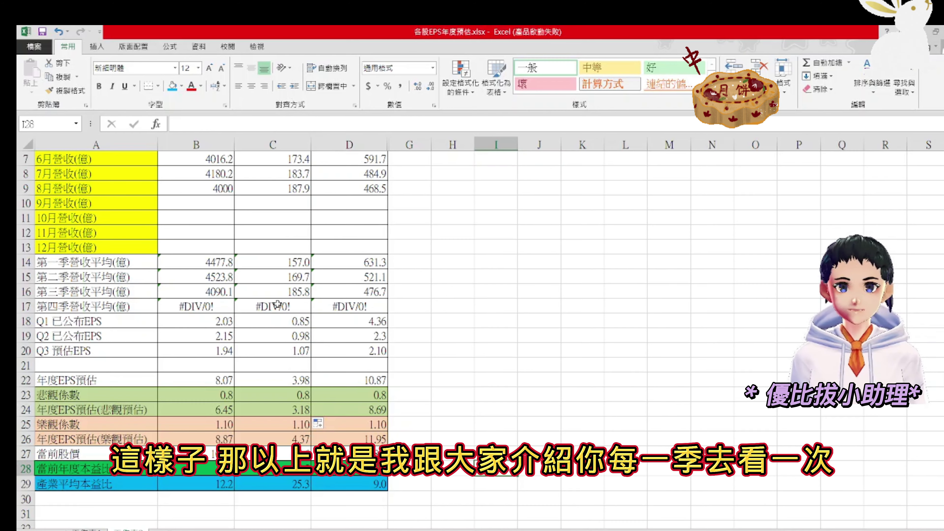
{"action": "scroll", "coordinate": [276, 303], "scroll_direction": "up", "scroll_amount": 2}
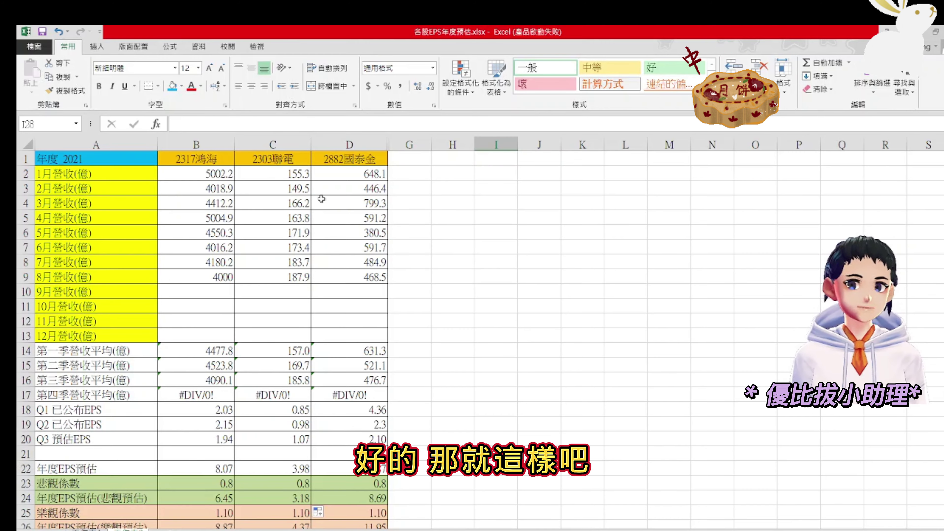
{"action": "scroll", "coordinate": [406, 208], "scroll_direction": "down", "scroll_amount": 1}
{"action": "scroll", "coordinate": [407, 208], "scroll_direction": "down", "scroll_amount": 1}
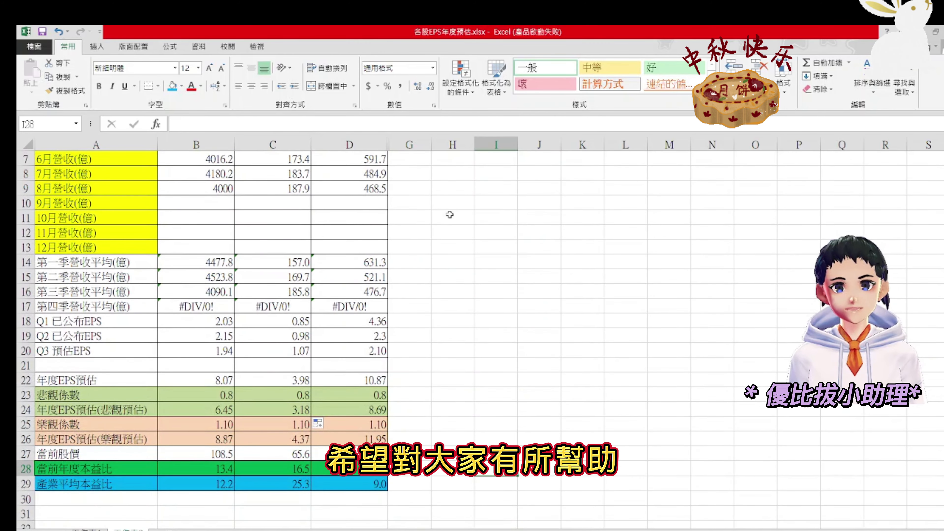